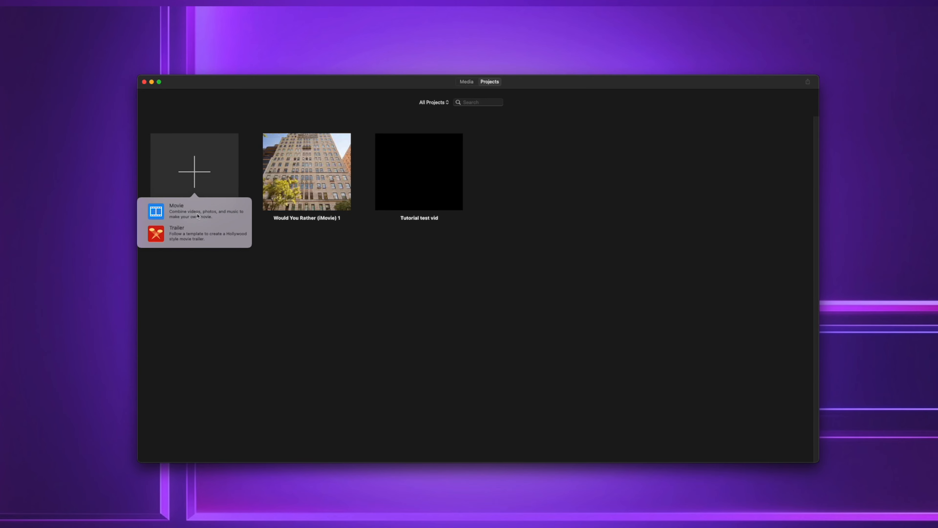
- Create a new movie project, look at the Photos library and return to the project's own media
{"action": "left_click", "coordinate": [207, 216]}
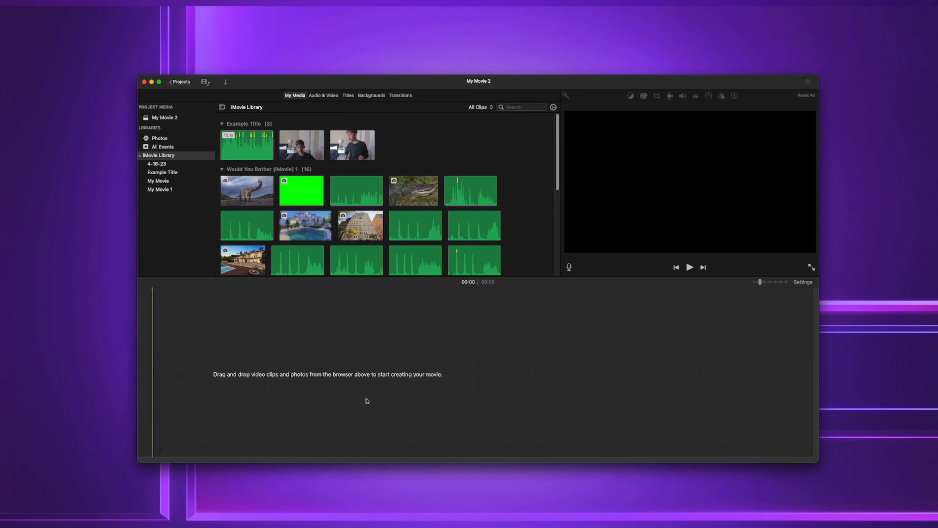
{"action": "left_click", "coordinate": [175, 139]}
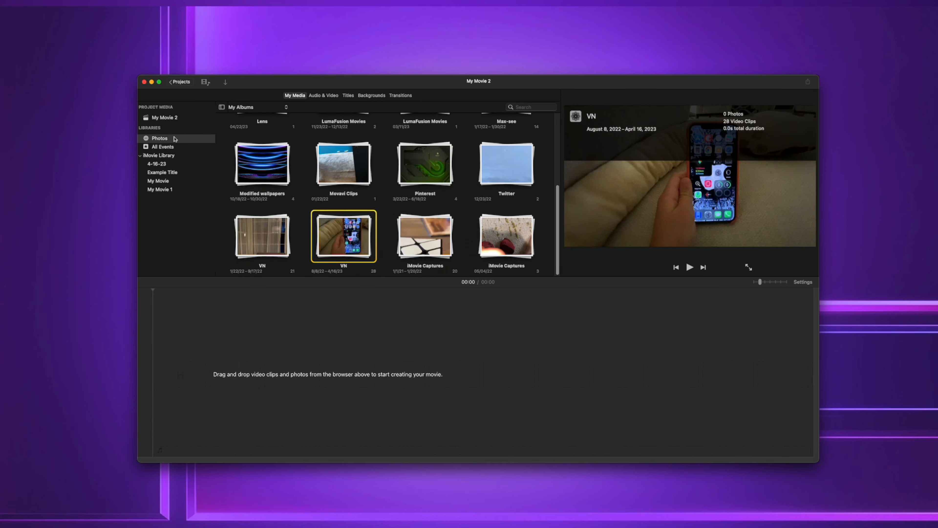
{"action": "left_click", "coordinate": [176, 119]}
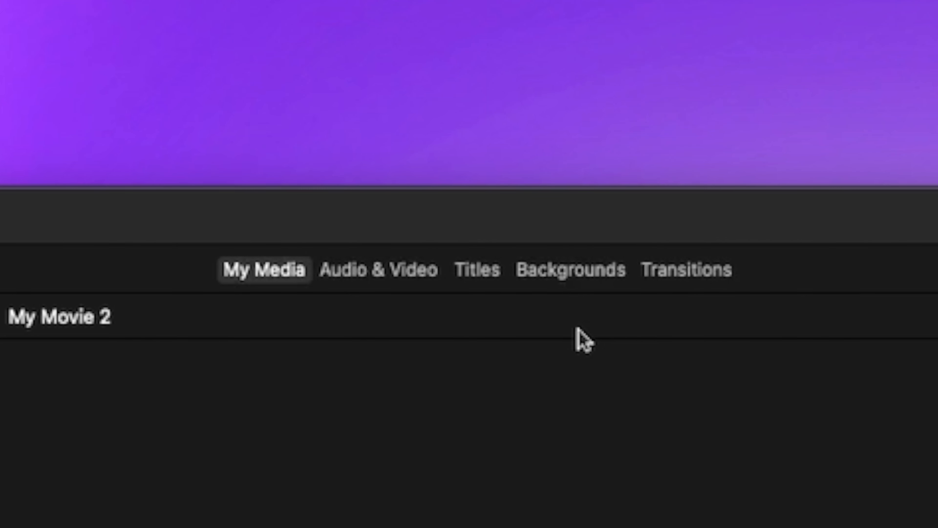
- Browse the available audio and video sources, titles, backgrounds and transitions
{"action": "left_click", "coordinate": [394, 273]}
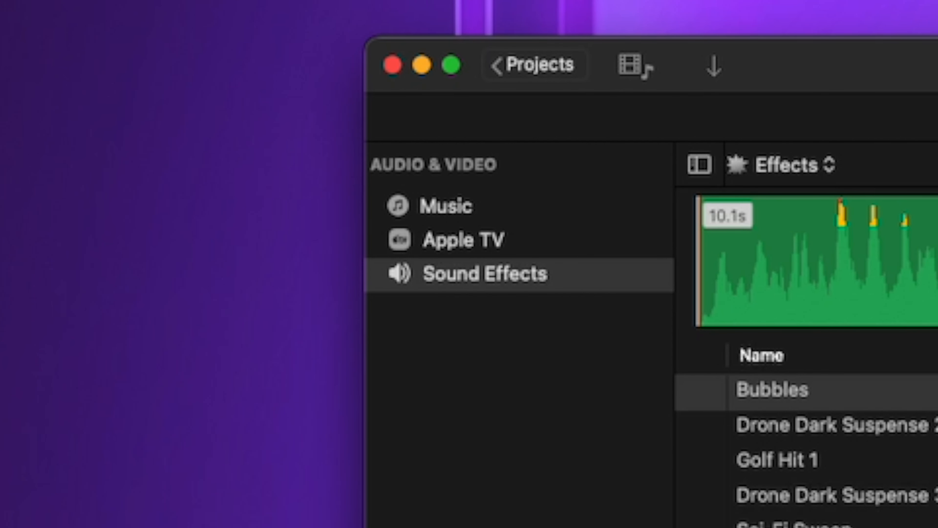
{"action": "left_click", "coordinate": [584, 237]}
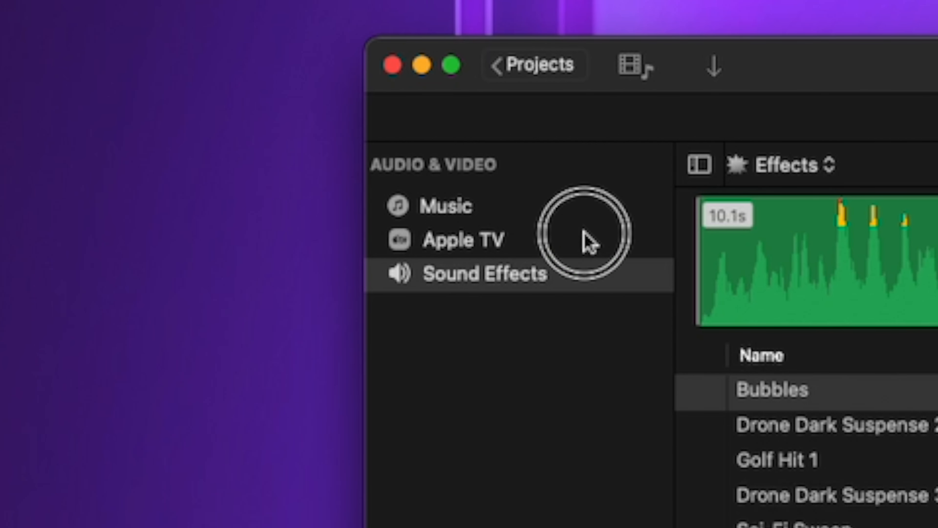
{"action": "left_click", "coordinate": [589, 213]}
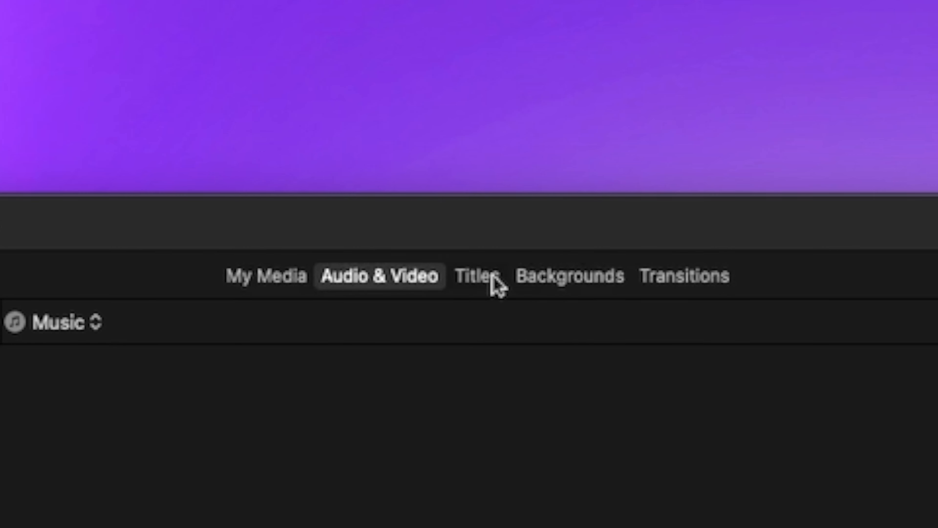
{"action": "left_click", "coordinate": [351, 96]}
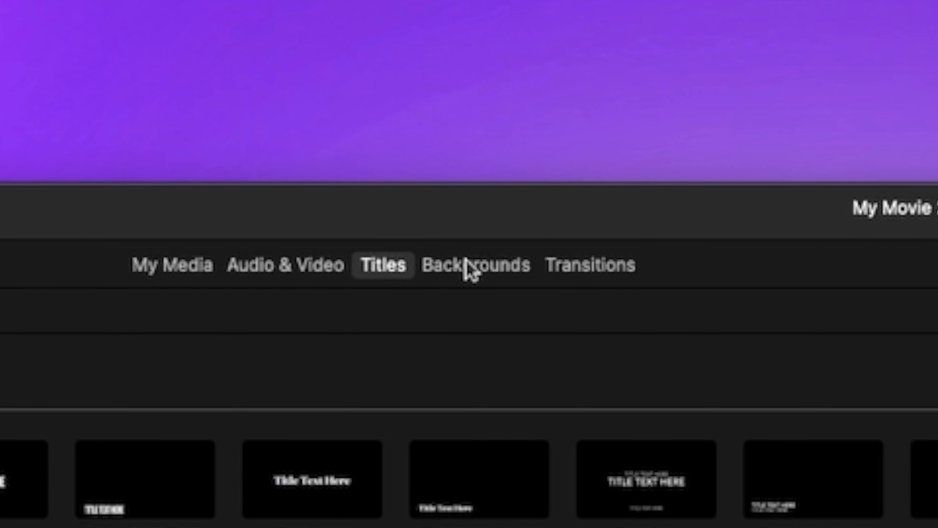
{"action": "left_click", "coordinate": [373, 97]}
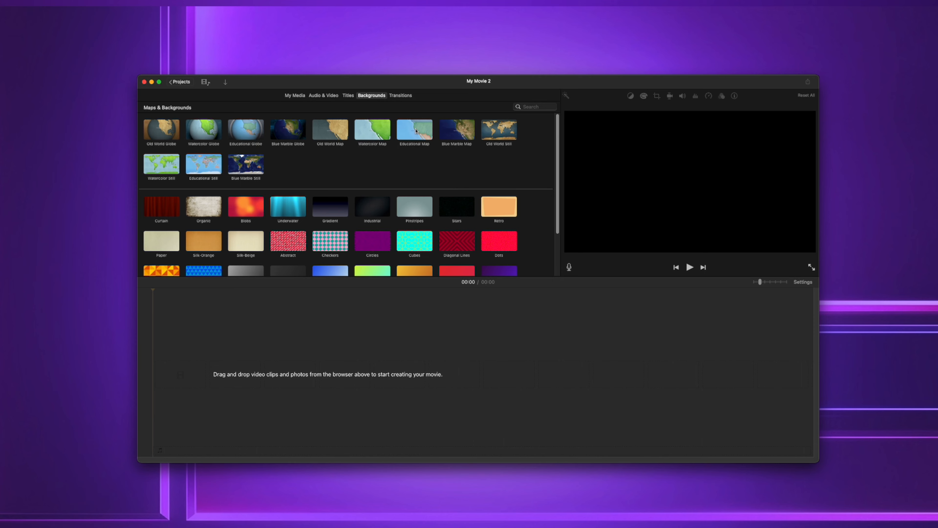
{"action": "left_click", "coordinate": [405, 97]}
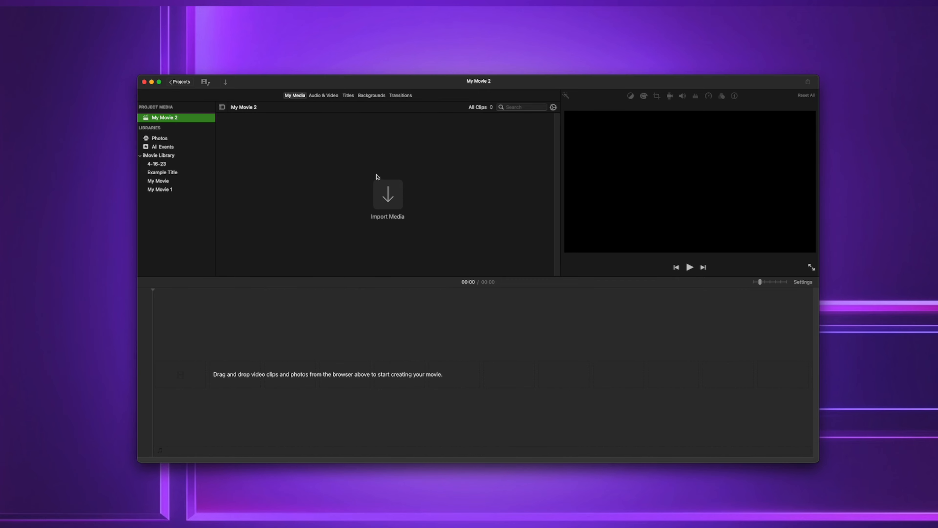
- Import the two video clips into My Movie 2 and place them one after the other in the timeline
{"action": "left_click", "coordinate": [388, 195]}
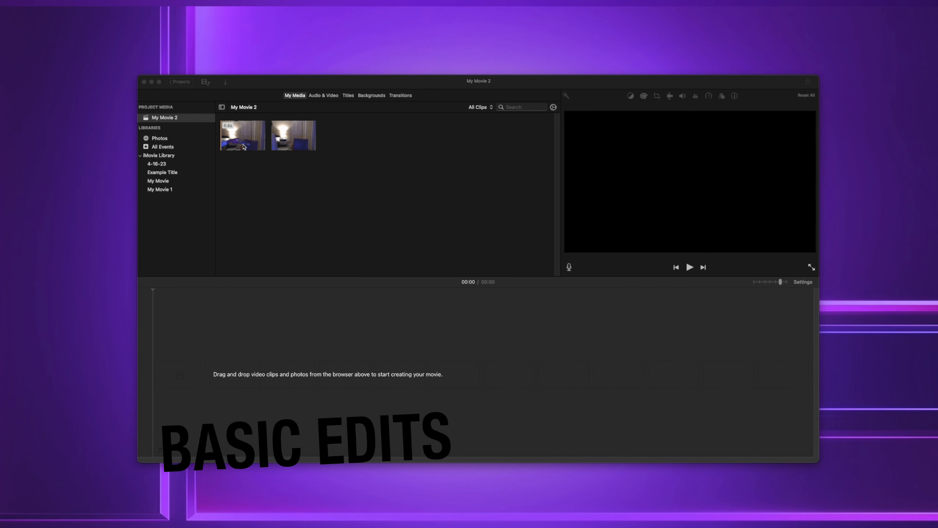
{"action": "left_click_drag", "start_coordinate": [237, 123], "coordinate": [205, 405]}
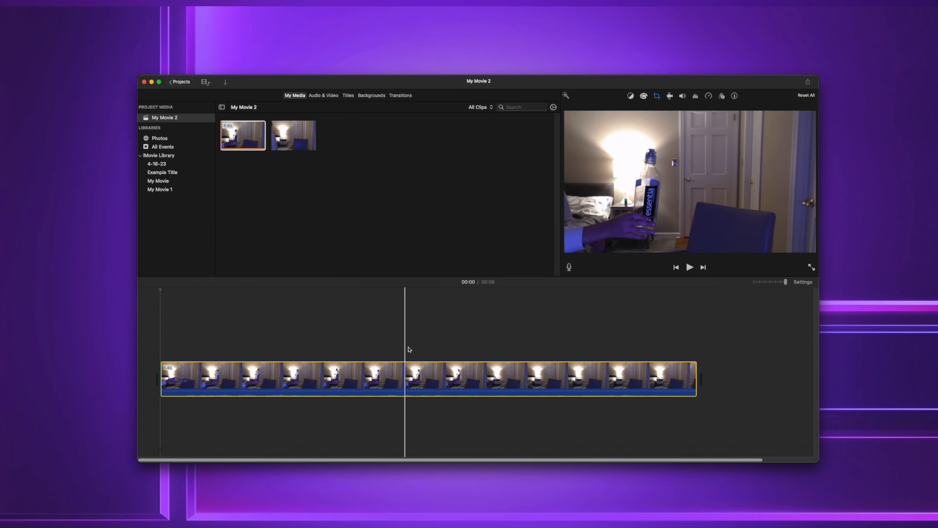
{"action": "left_click_drag", "start_coordinate": [295, 136], "coordinate": [737, 364]}
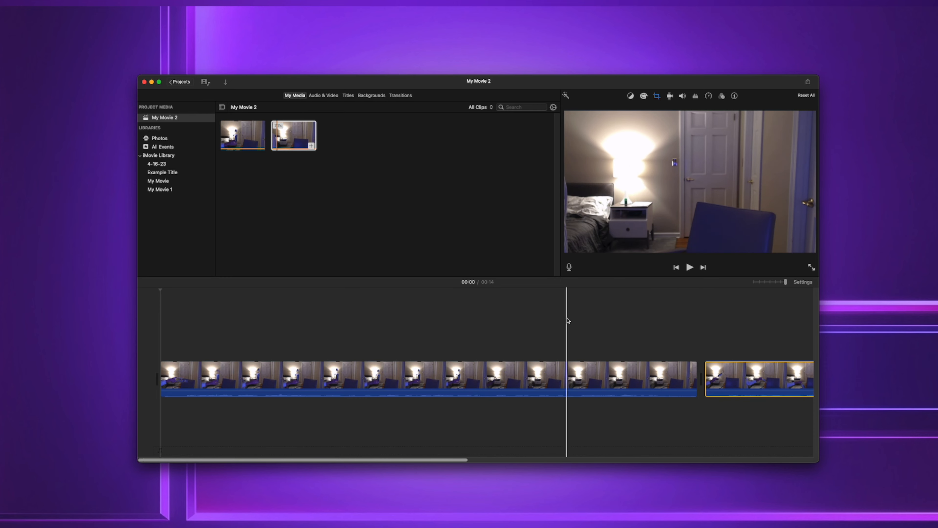
- Move the second clip in front of the first one in the timeline
{"action": "key", "text": "super+minus"}
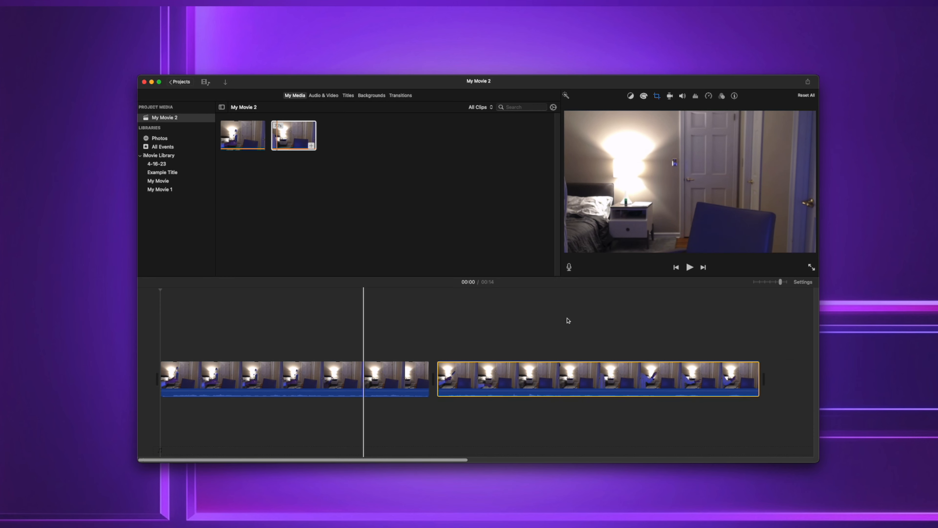
{"action": "key", "text": "super+equal"}
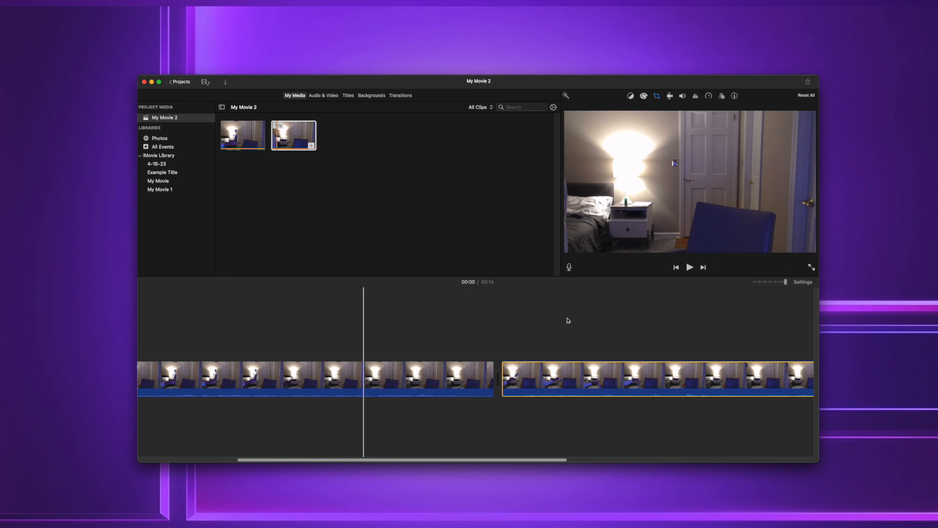
{"action": "key", "text": "super+minus"}
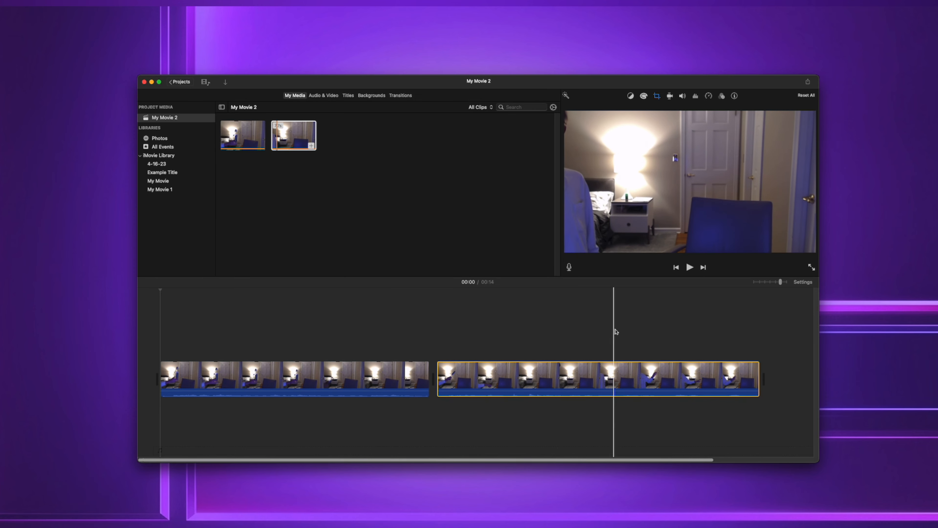
{"action": "left_click_drag", "start_coordinate": [582, 381], "coordinate": [344, 312]}
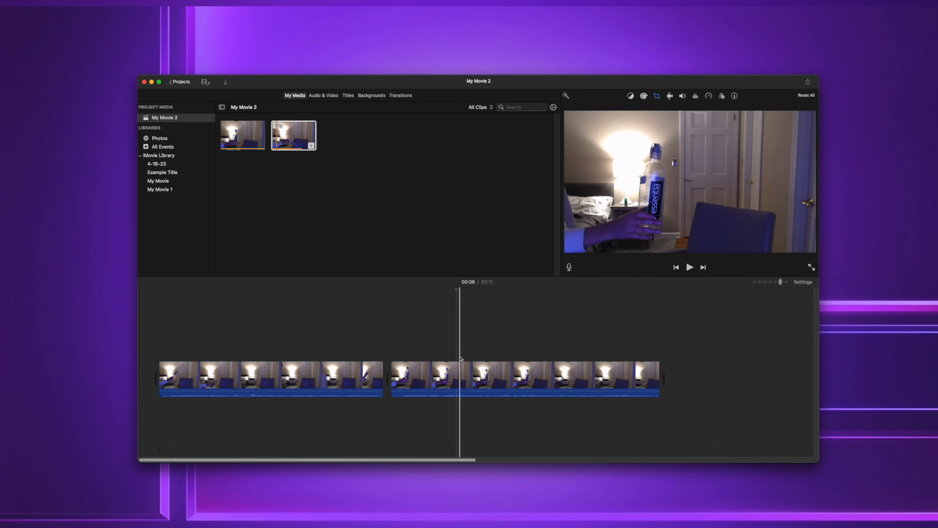
- Split the second clip in the timeline at the 00:09 mark
{"action": "left_click_drag", "start_coordinate": [457, 292], "coordinate": [568, 296]}
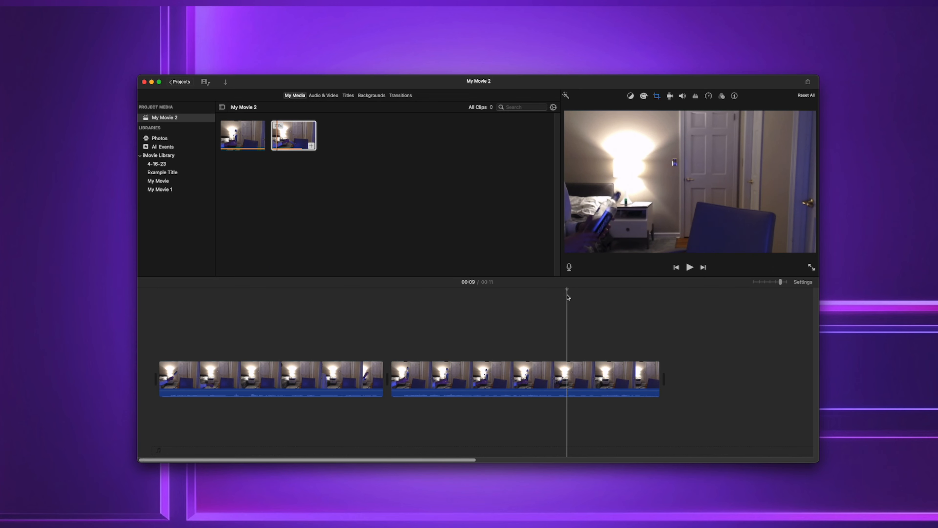
{"action": "left_click", "coordinate": [568, 380]}
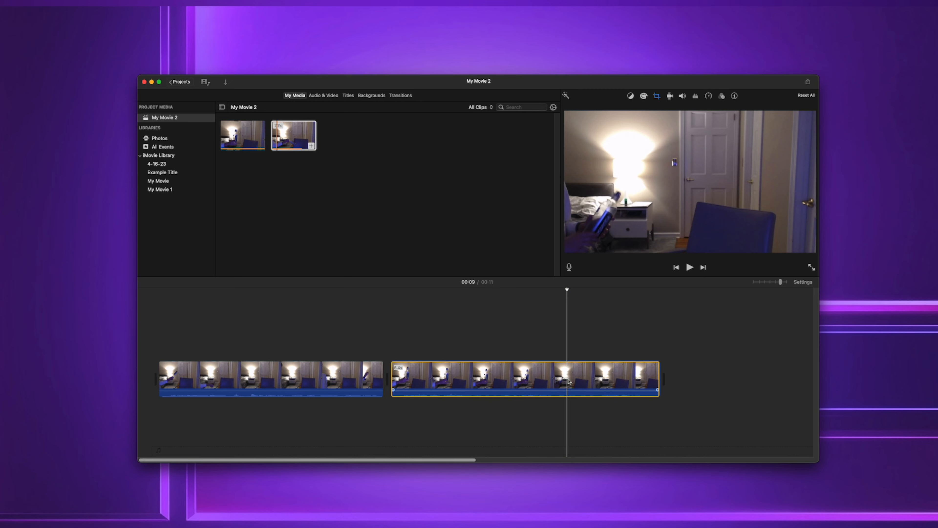
{"action": "key", "text": "super+b"}
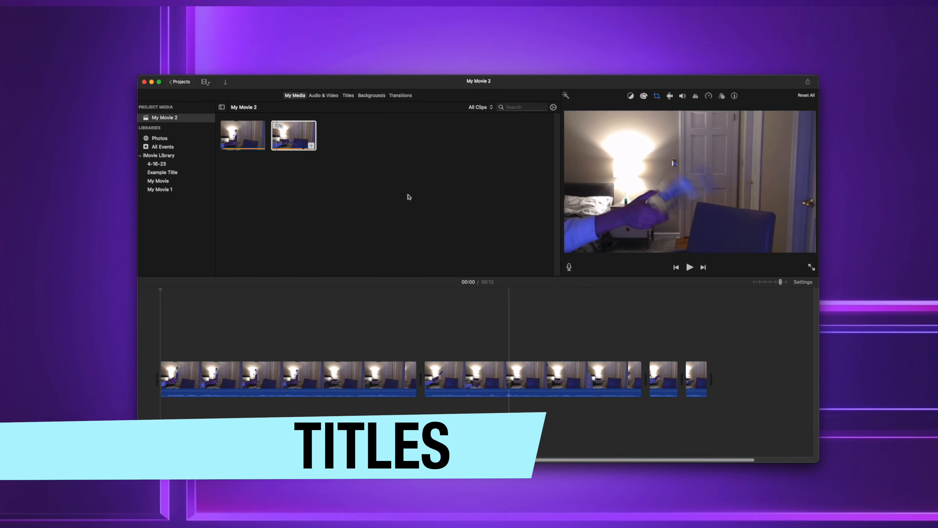
- Add a Slide Lower Third title above the second clip and set its text to "FAIL"
{"action": "left_click", "coordinate": [348, 96]}
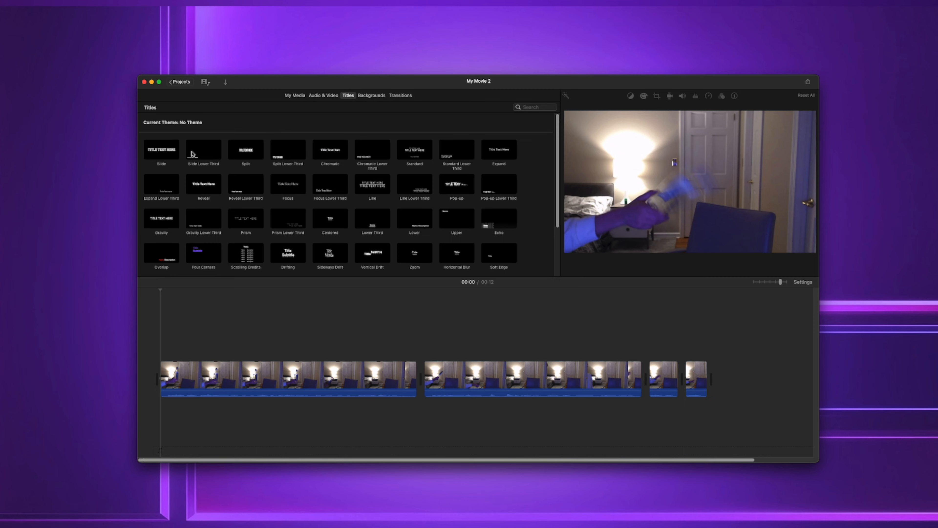
{"action": "left_click_drag", "start_coordinate": [193, 153], "coordinate": [536, 353]}
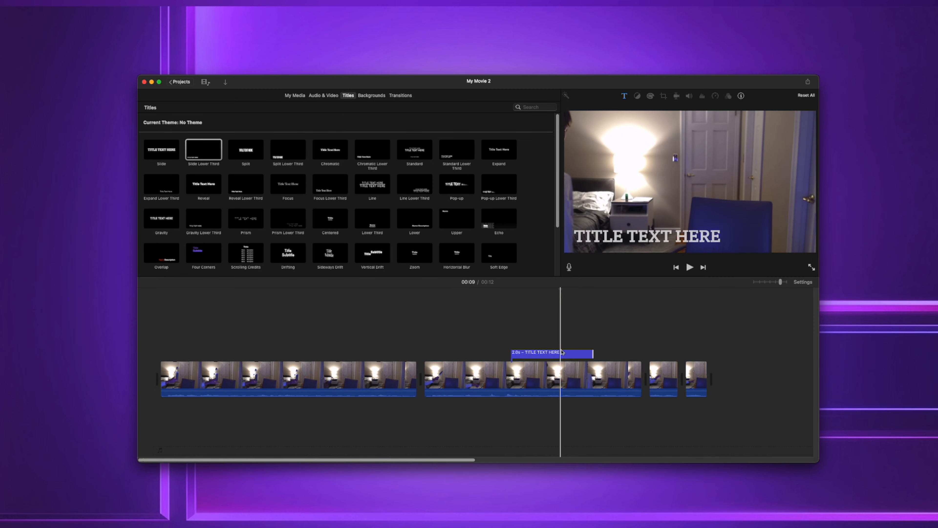
{"action": "left_click", "coordinate": [569, 354]}
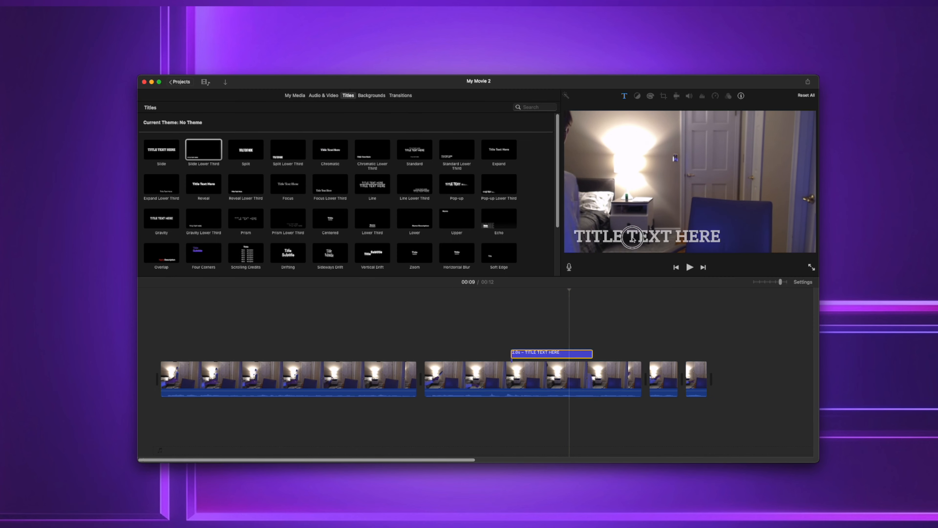
{"action": "type", "text": "FAIL"}
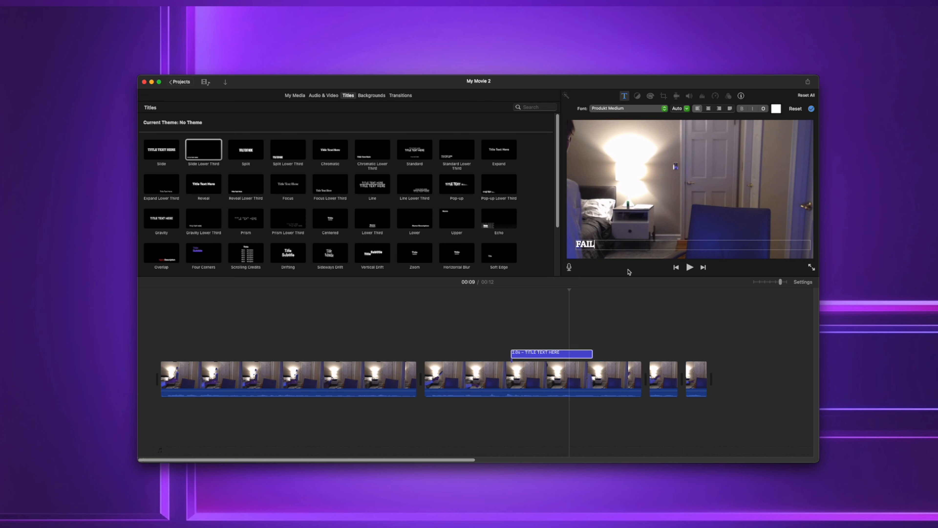
{"action": "scroll", "coordinate": [350, 206], "scroll_direction": "down", "scroll_amount": 4}
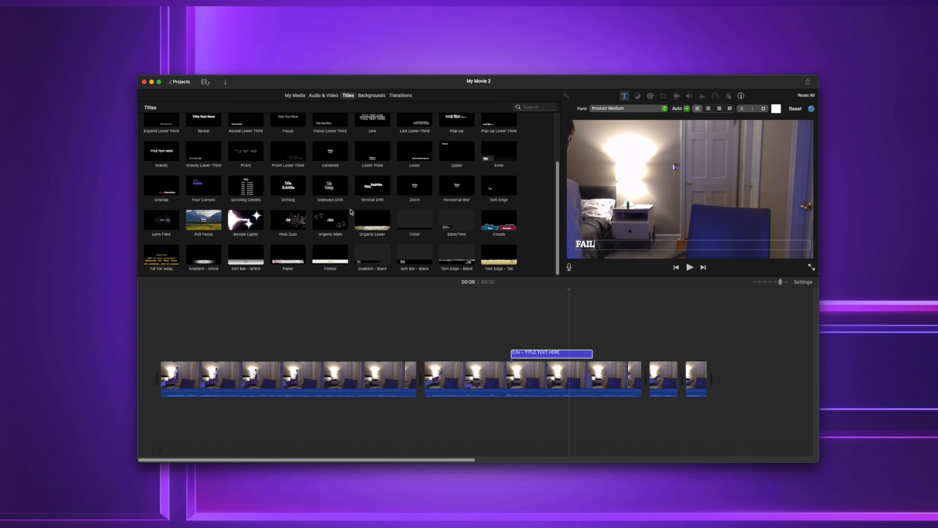
{"action": "scroll", "coordinate": [343, 196], "scroll_direction": "up", "scroll_amount": 5}
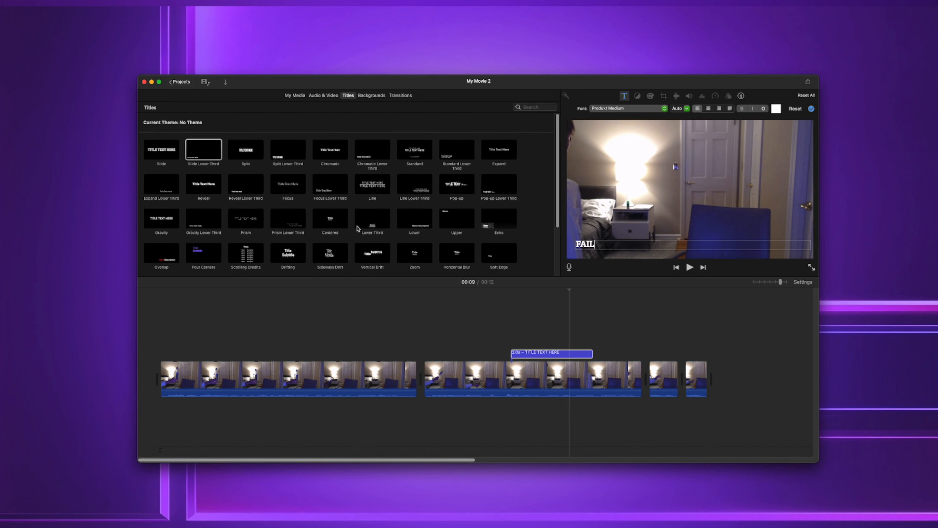
{"action": "scroll", "coordinate": [358, 228], "scroll_direction": "down", "scroll_amount": 4}
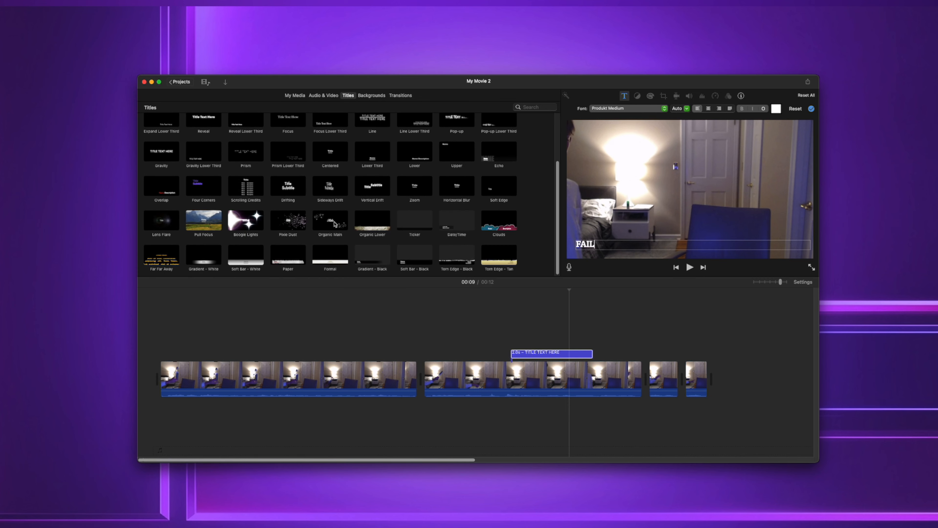
- Add the Gradient background after the last clip in the timeline
{"action": "left_click", "coordinate": [372, 95]}
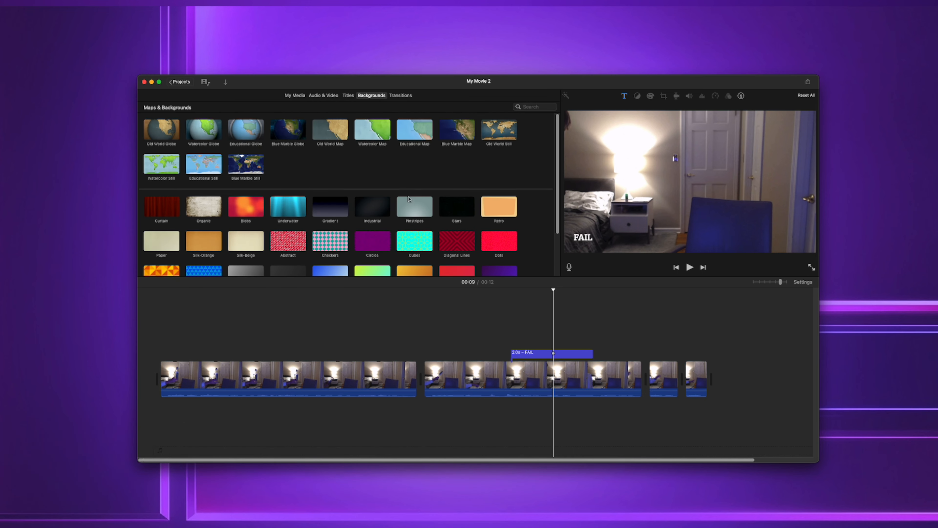
{"action": "scroll", "coordinate": [413, 201], "scroll_direction": "down", "scroll_amount": 2}
{"action": "scroll", "coordinate": [413, 201], "scroll_direction": "up", "scroll_amount": 2}
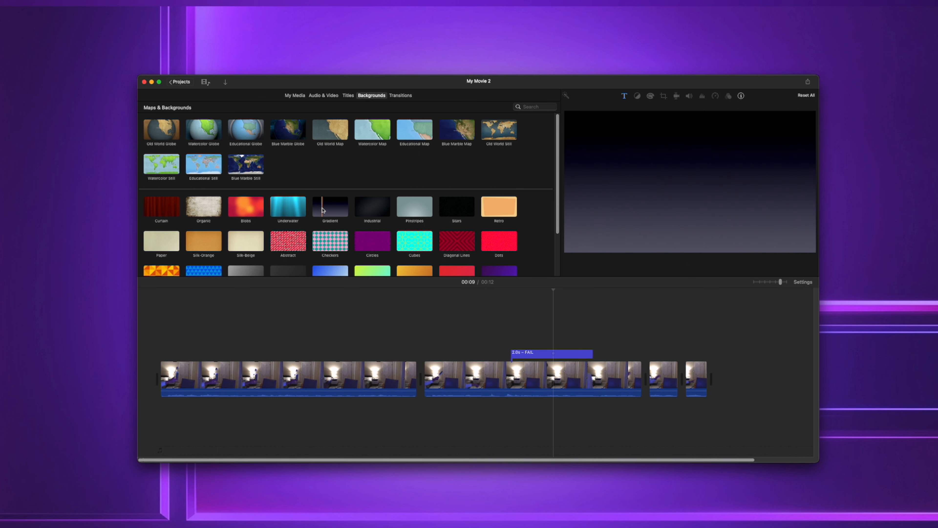
{"action": "left_click", "coordinate": [341, 209]}
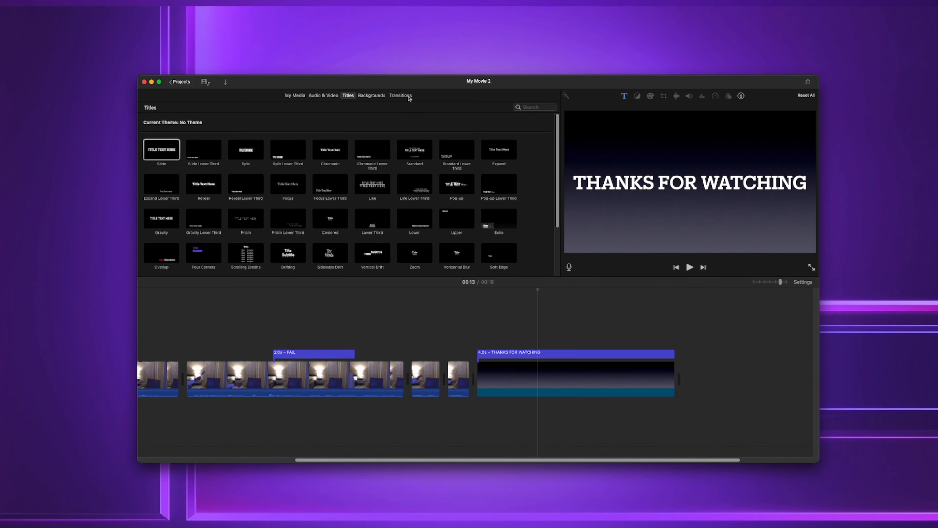
- Add a Cross Dissolve transition between the first two clips
{"action": "left_click", "coordinate": [400, 96]}
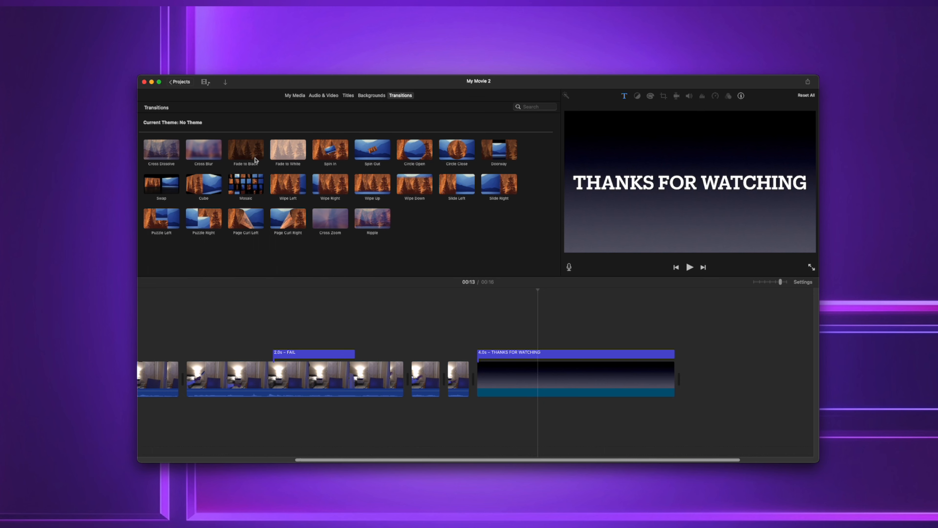
{"action": "left_click", "coordinate": [154, 146]}
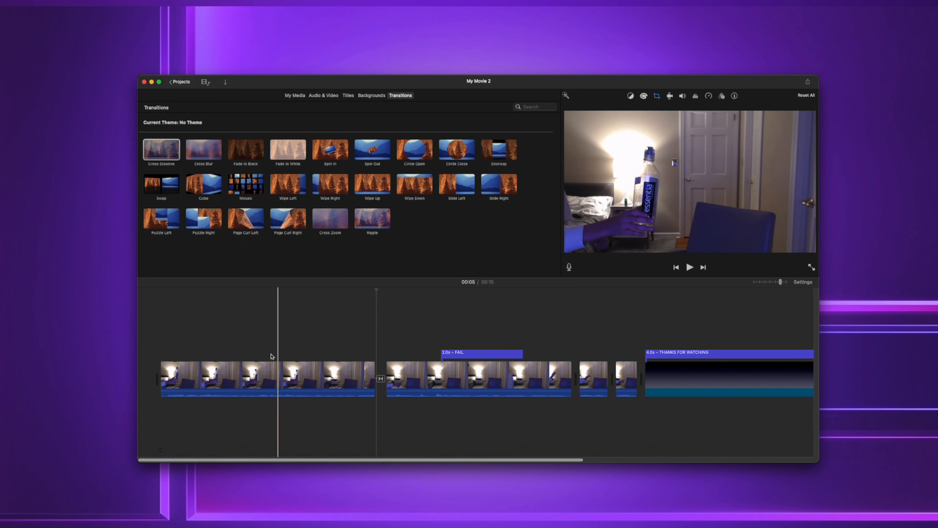
- Adjust the edit point at the Cross Dissolve between the first two clips in the Precision Editor, and close the editor
{"action": "right_click", "coordinate": [381, 378]}
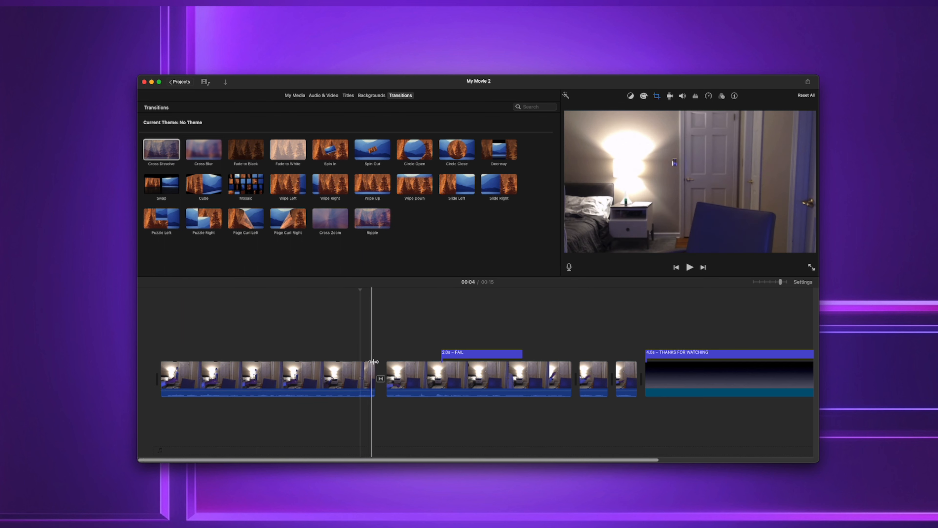
{"action": "left_click", "coordinate": [381, 378]}
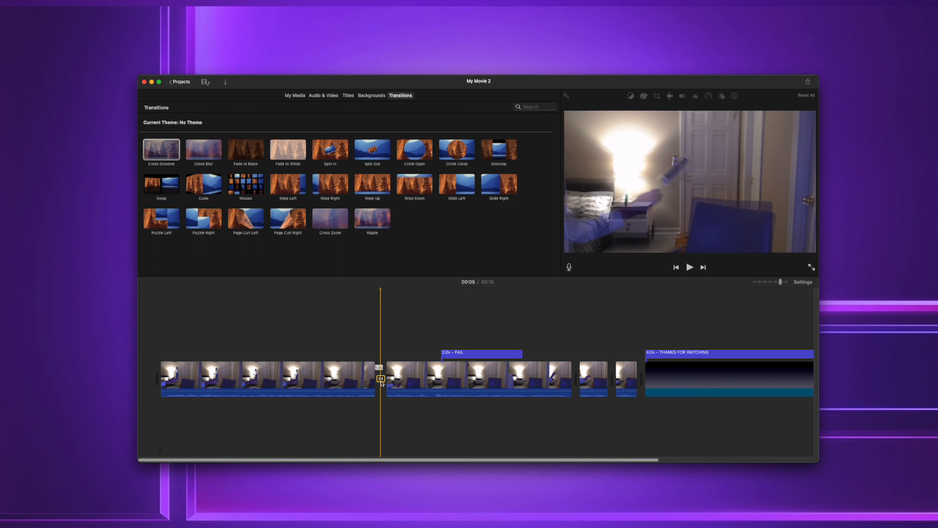
{"action": "double_click", "coordinate": [381, 378]}
{"action": "mouse_move", "coordinate": [370, 374]}
{"action": "left_mouse_down"}
{"action": "mouse_move", "coordinate": [314, 374]}
{"action": "mouse_move", "coordinate": [389, 374]}
{"action": "mouse_move", "coordinate": [373, 373]}
{"action": "mouse_move", "coordinate": [381, 373]}
{"action": "left_mouse_up"}
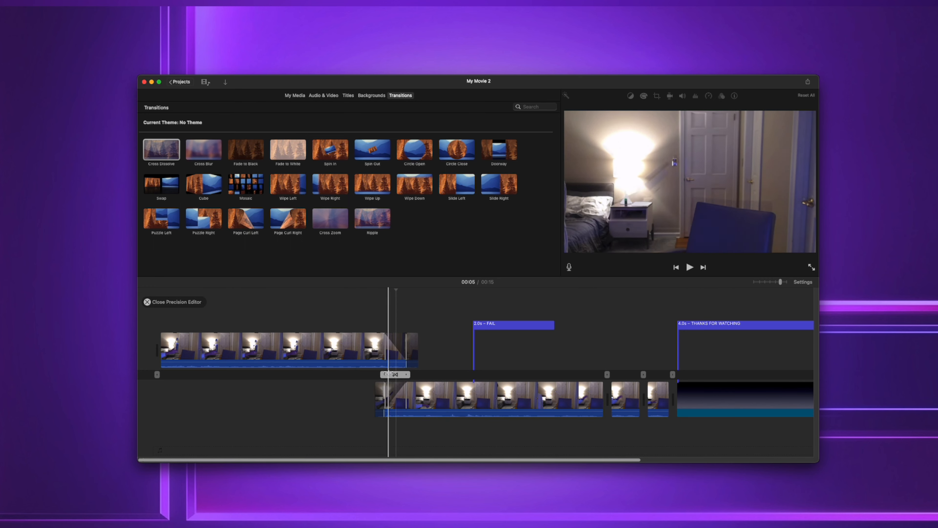
{"action": "left_click", "coordinate": [147, 302]}
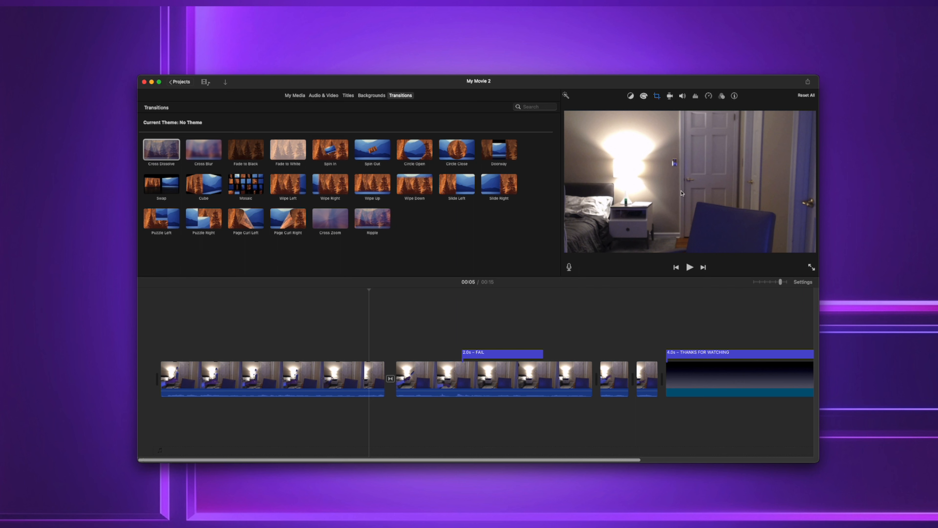
- Examine the color correction controls and the clip filter and audio effect settings for the first clip
{"action": "left_click", "coordinate": [279, 378]}
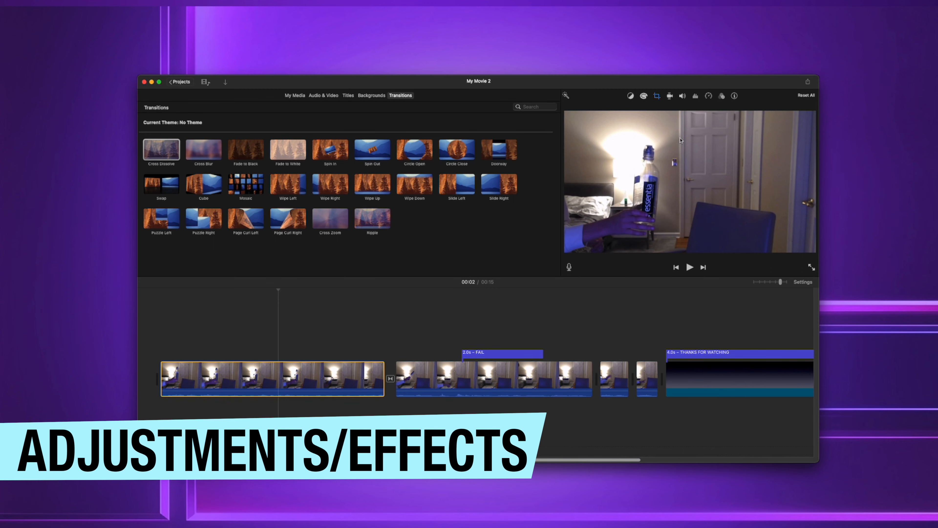
{"action": "left_click", "coordinate": [643, 96]}
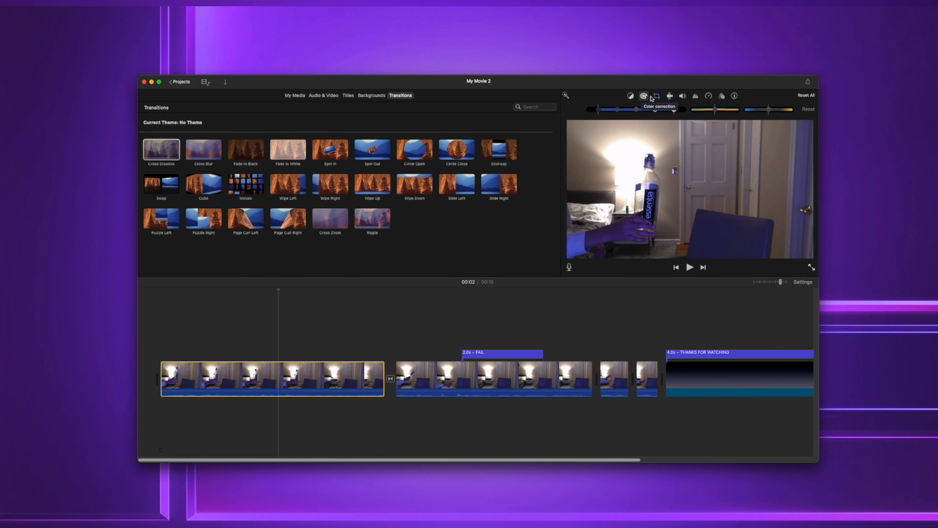
{"action": "left_click", "coordinate": [671, 97]}
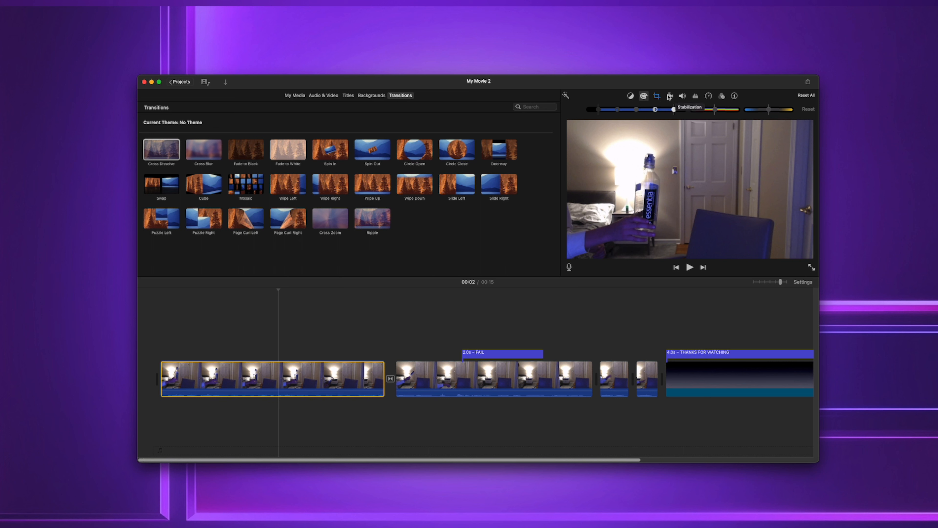
{"action": "left_click", "coordinate": [722, 96]}
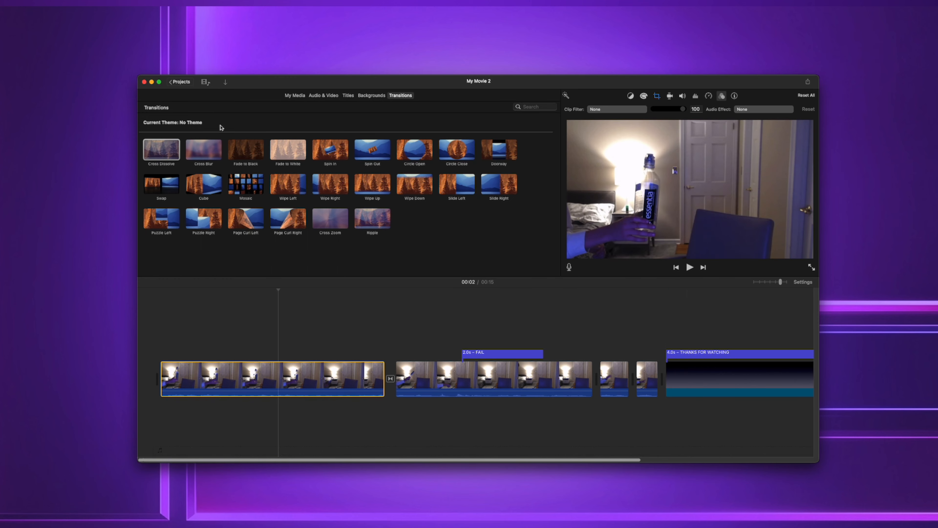
- Overlay the second media clip above the first timeline clip and trim its end to match that clip's length
{"action": "left_click", "coordinate": [294, 95]}
{"action": "left_click_drag", "start_coordinate": [307, 146], "coordinate": [157, 327]}
{"action": "left_click_drag", "start_coordinate": [472, 346], "coordinate": [379, 345]}
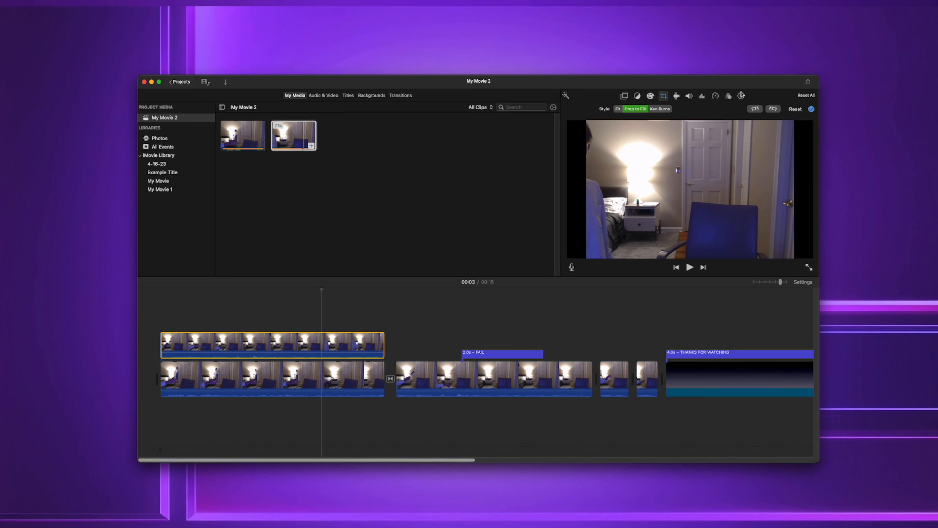
- Set the overlay clip to Picture in Picture and enlarge its inset in the viewer to about a third of the frame width
{"action": "left_click", "coordinate": [624, 96]}
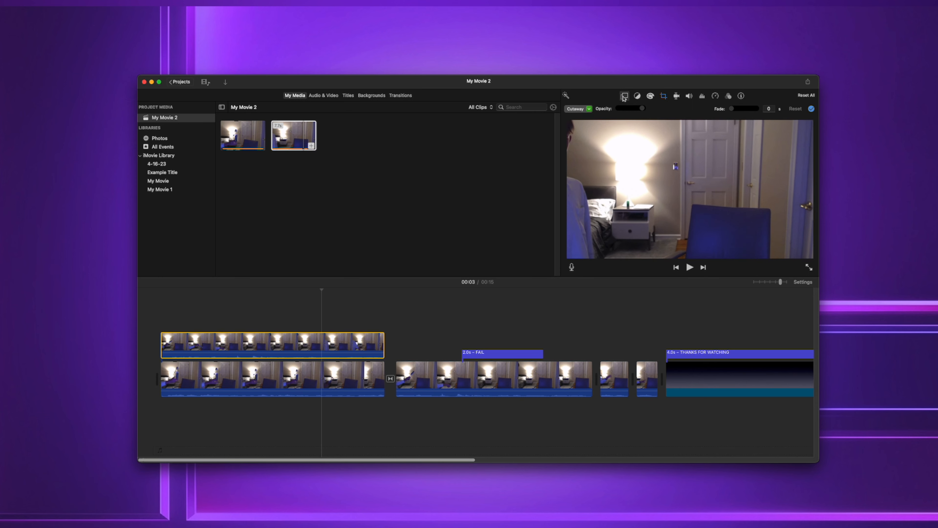
{"action": "left_click", "coordinate": [585, 111]}
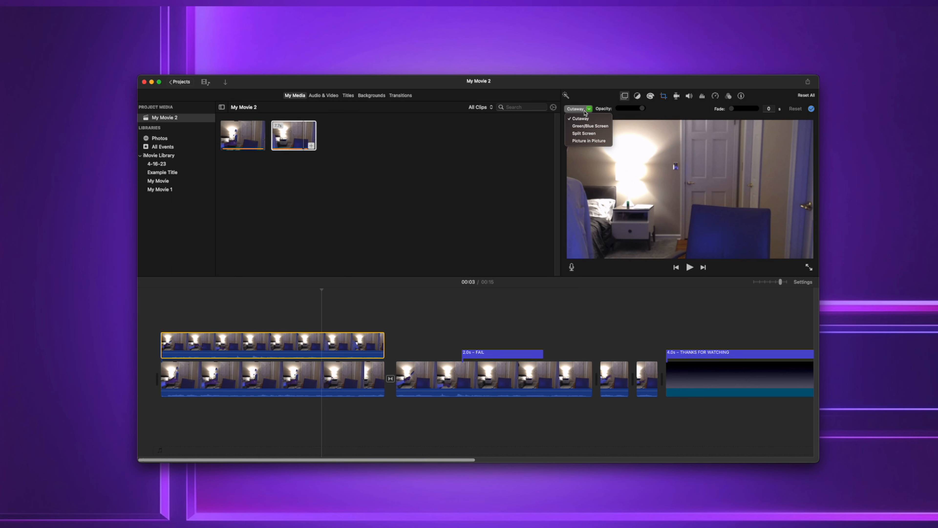
{"action": "left_click", "coordinate": [588, 140]}
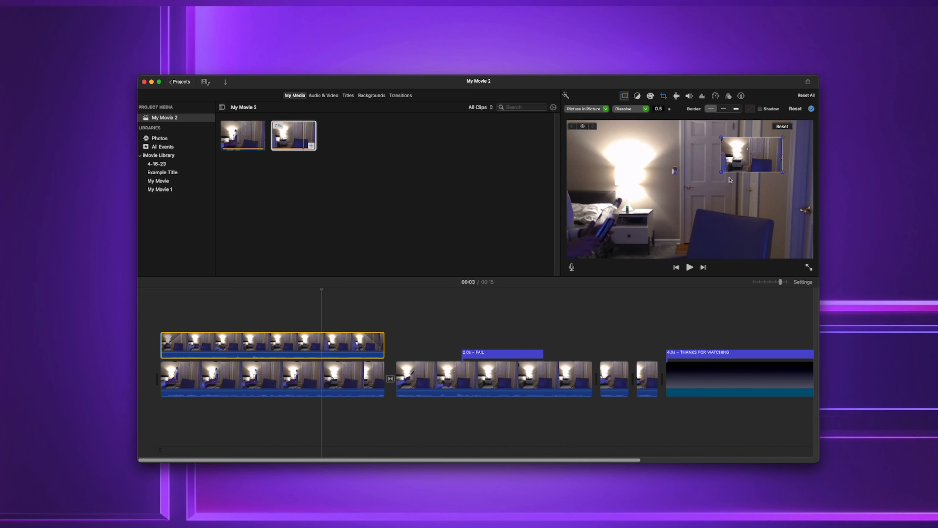
{"action": "left_click_drag", "start_coordinate": [721, 172], "coordinate": [738, 157]}
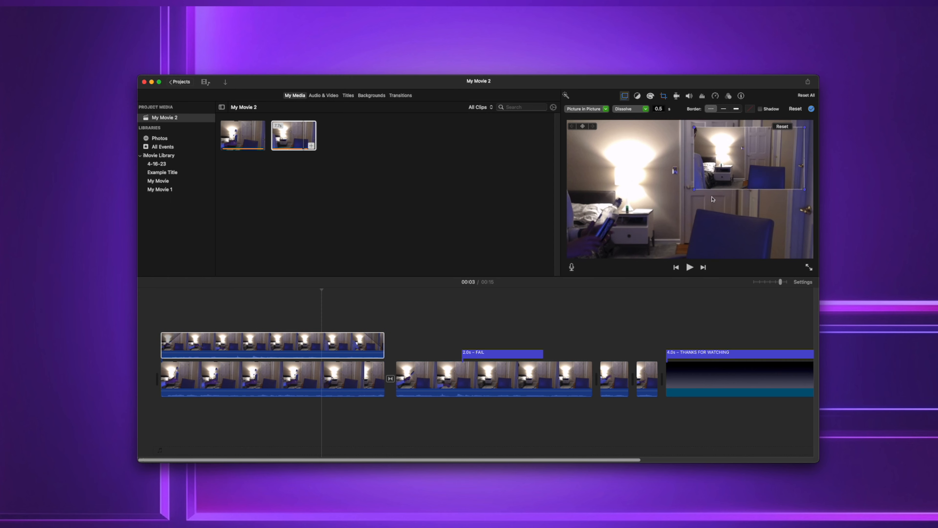
{"action": "left_click_drag", "start_coordinate": [697, 188], "coordinate": [717, 176]}
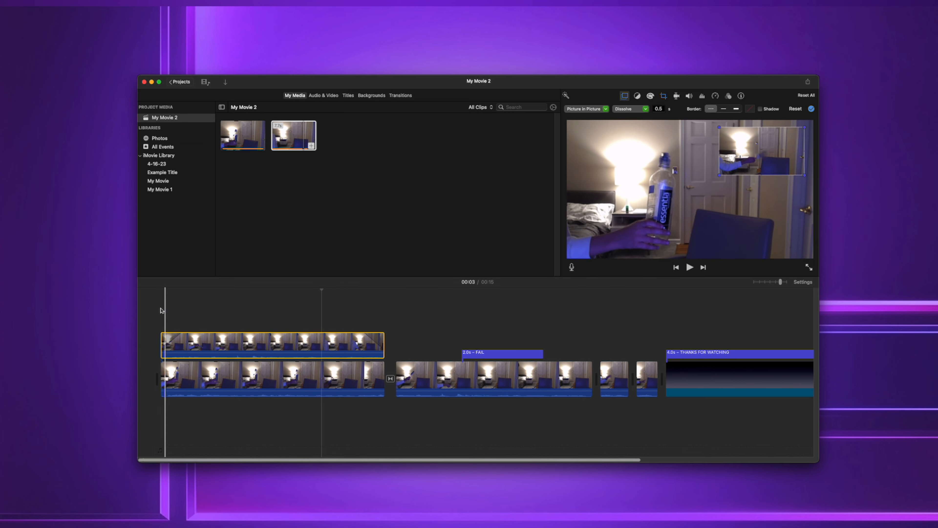
- Reduce the picture-in-picture overlay's dissolve to 0 seconds and play back the beginning of the movie
{"action": "left_click", "coordinate": [364, 314]}
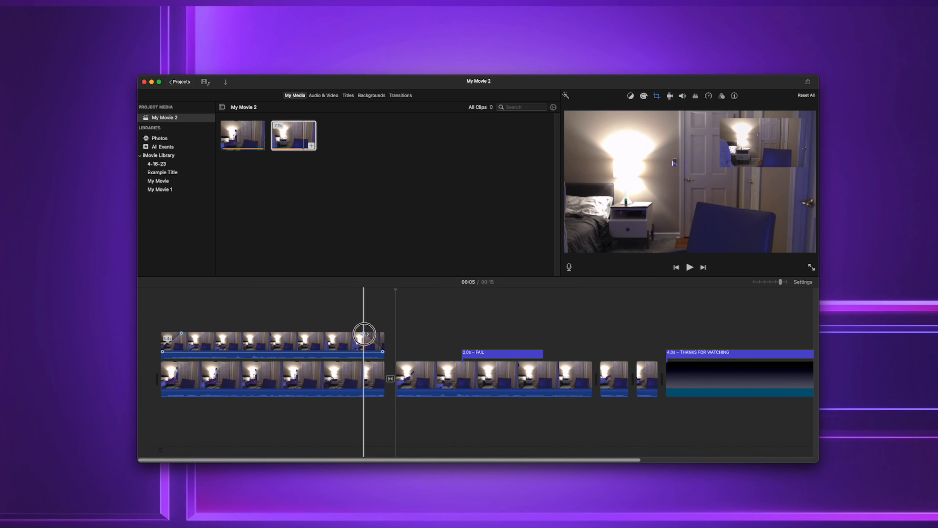
{"action": "left_click_drag", "start_coordinate": [364, 334], "coordinate": [383, 327]}
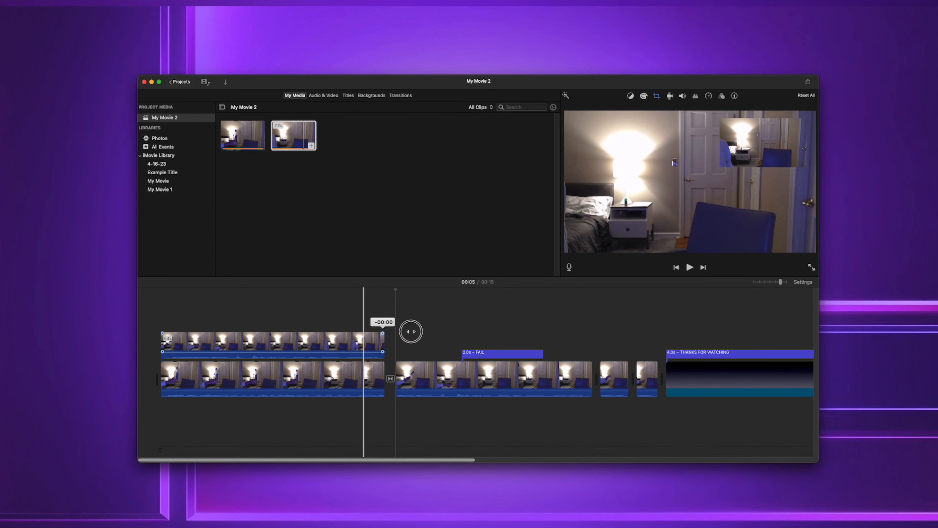
{"action": "left_click", "coordinate": [157, 294]}
{"action": "key", "text": "space"}
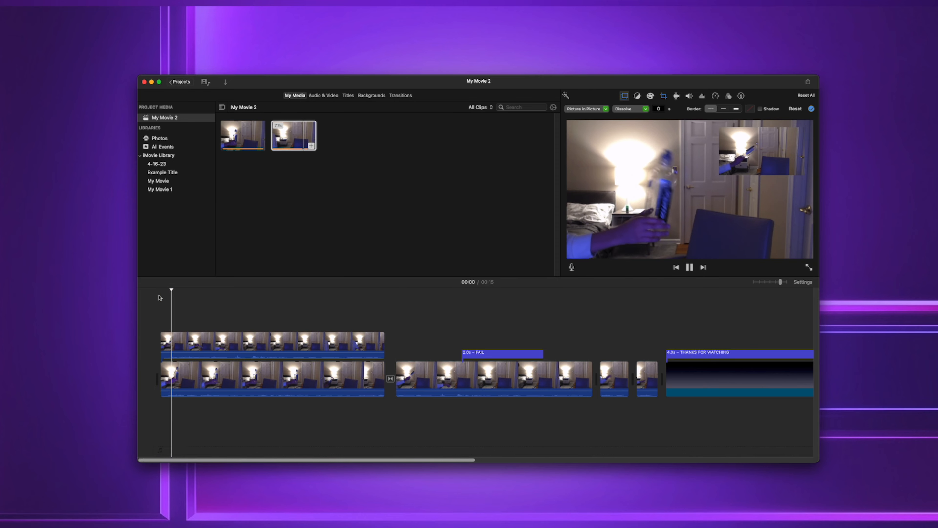
{"action": "key", "text": "space"}
{"action": "left_click_drag", "start_coordinate": [190, 289], "coordinate": [160, 284]}
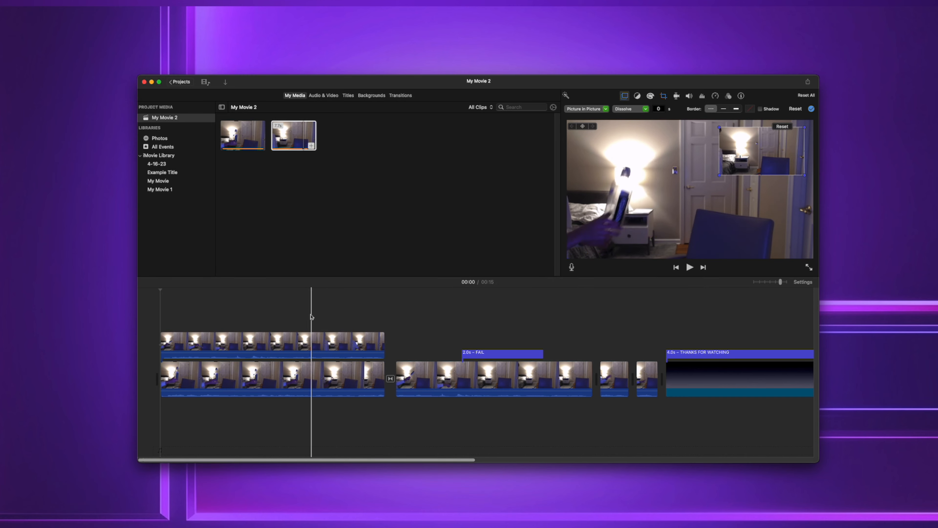
- Open the file export settings and keep the resolution at 1080p
{"action": "left_click", "coordinate": [299, 295]}
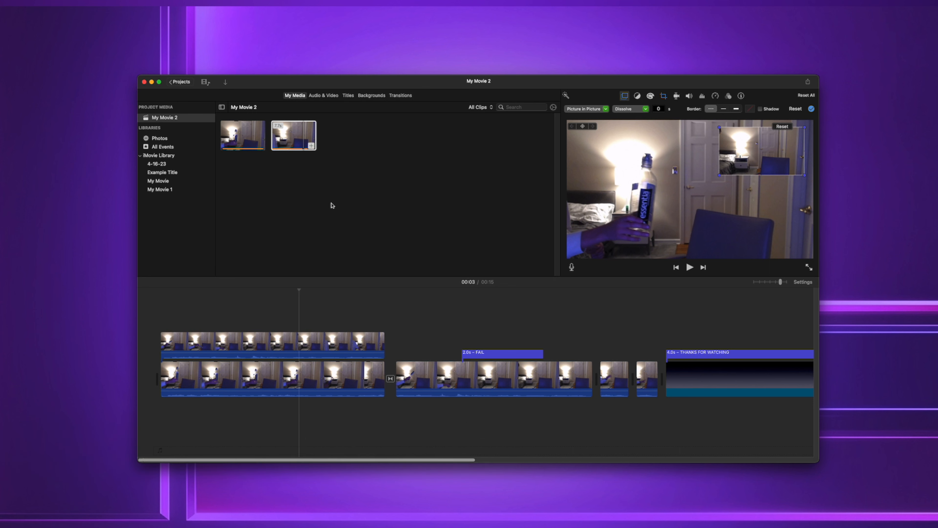
{"action": "left_click", "coordinate": [434, 145]}
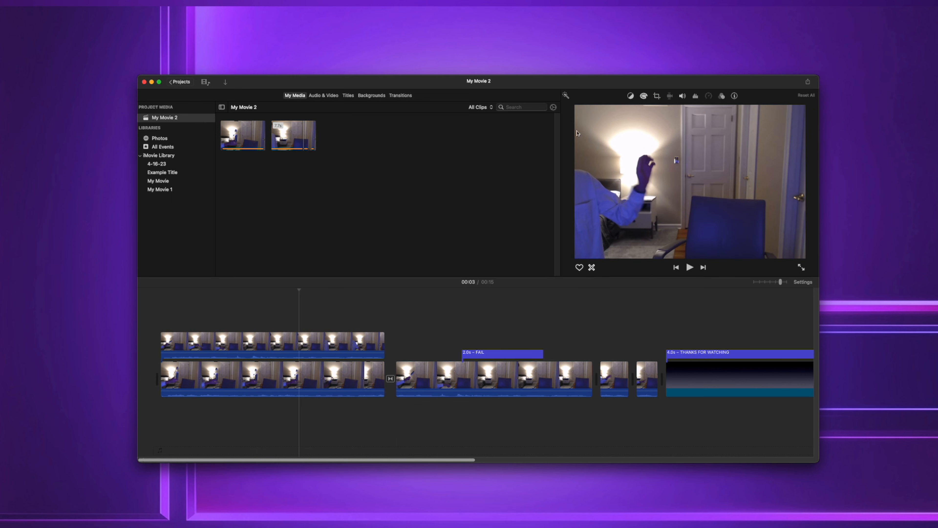
{"action": "left_click", "coordinate": [809, 82]}
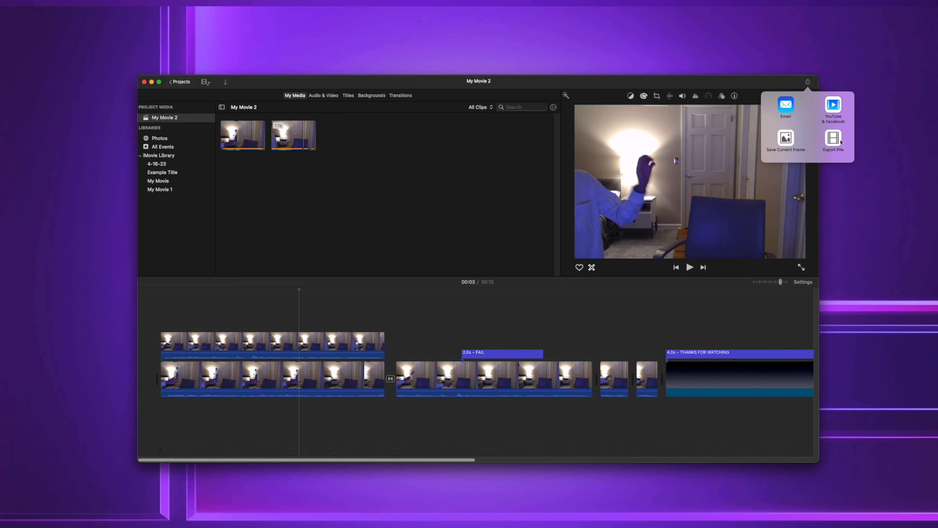
{"action": "left_click", "coordinate": [834, 141]}
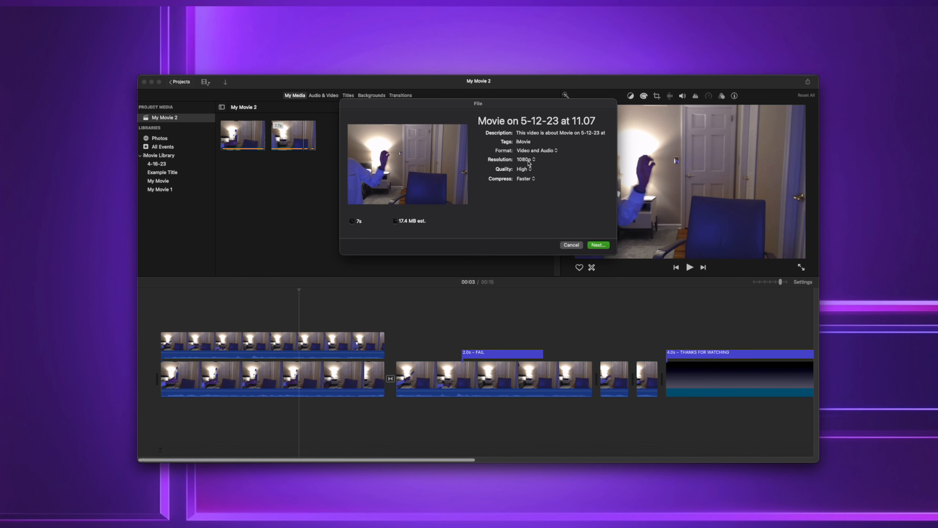
{"action": "left_click", "coordinate": [529, 163]}
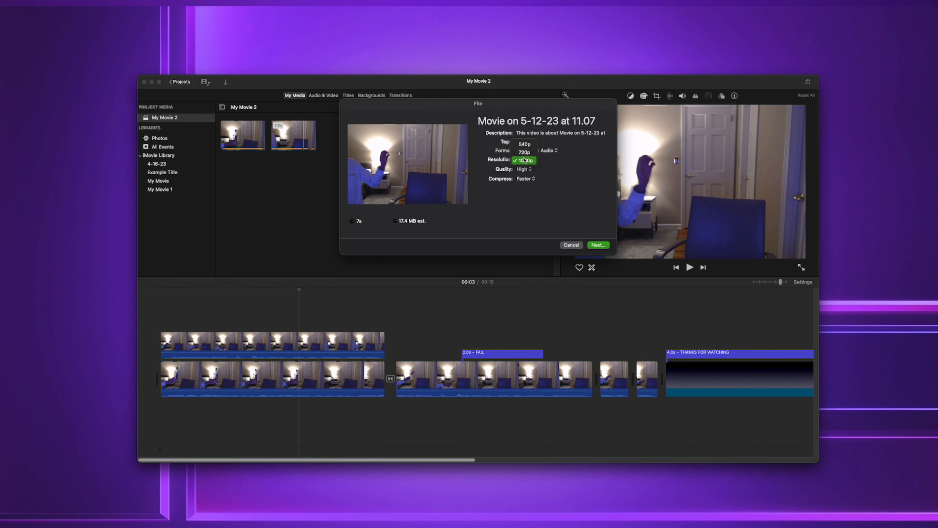
{"action": "left_click", "coordinate": [530, 166]}
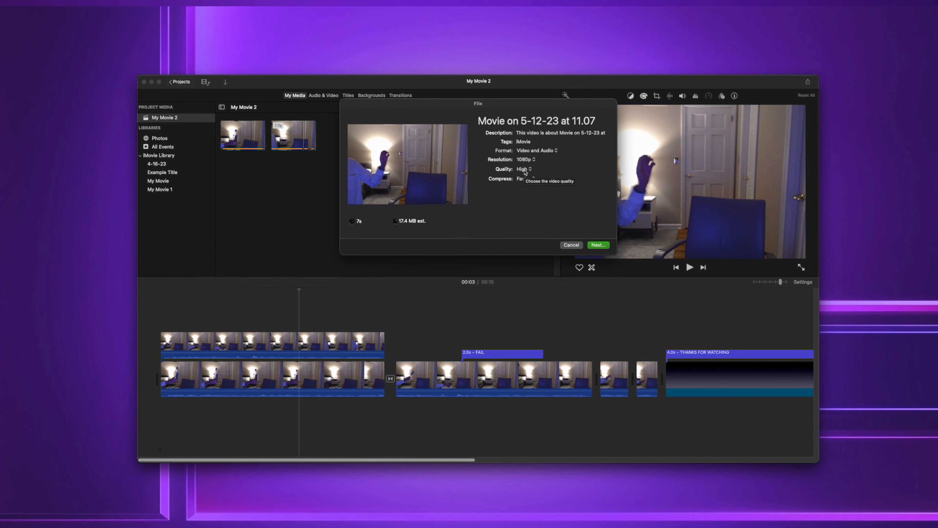
- Try a Custom export quality with a bitrate of 23.667 Mbps
{"action": "left_click", "coordinate": [524, 171]}
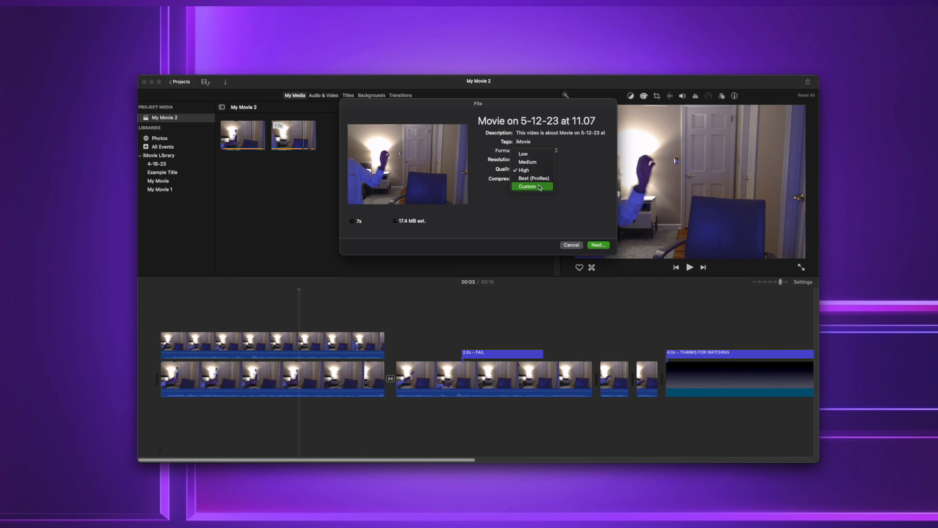
{"action": "left_click", "coordinate": [540, 187]}
{"action": "left_click_drag", "start_coordinate": [576, 179], "coordinate": [578, 180]}
- Set the export quality to Best (ProRes) and the compression to Better Quality
{"action": "left_click", "coordinate": [526, 171]}
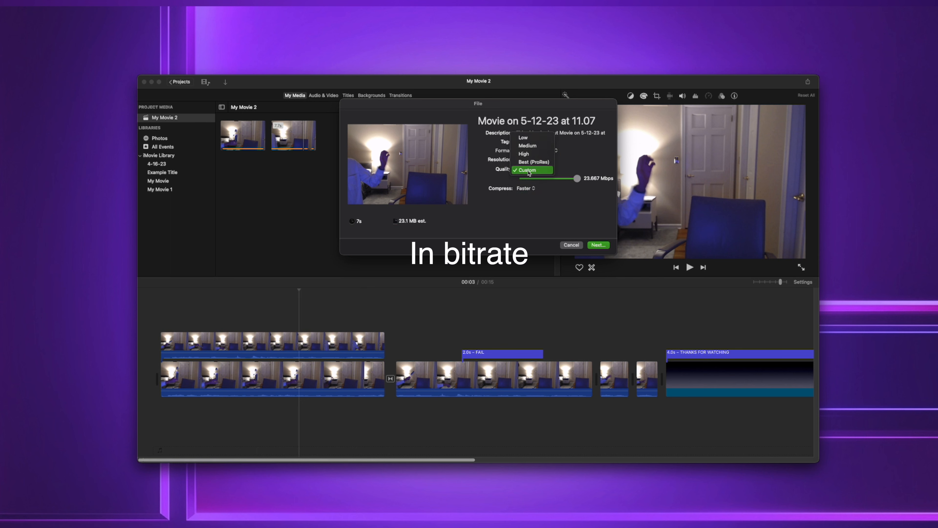
{"action": "left_click", "coordinate": [530, 164]}
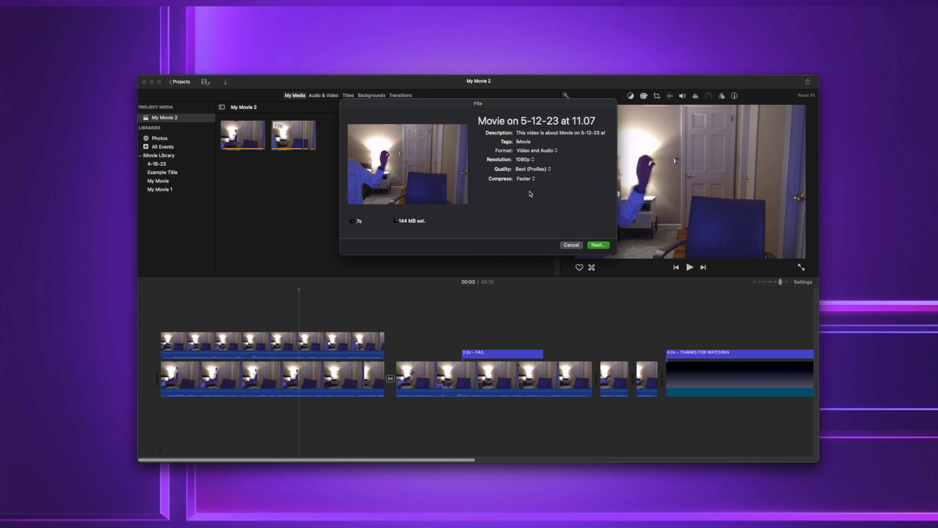
{"action": "left_click", "coordinate": [533, 179]}
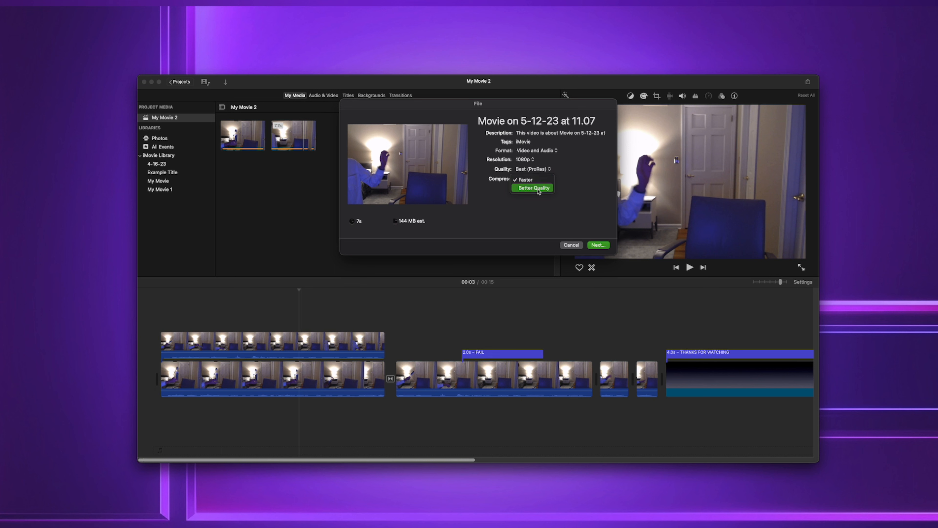
{"action": "left_click", "coordinate": [538, 188]}
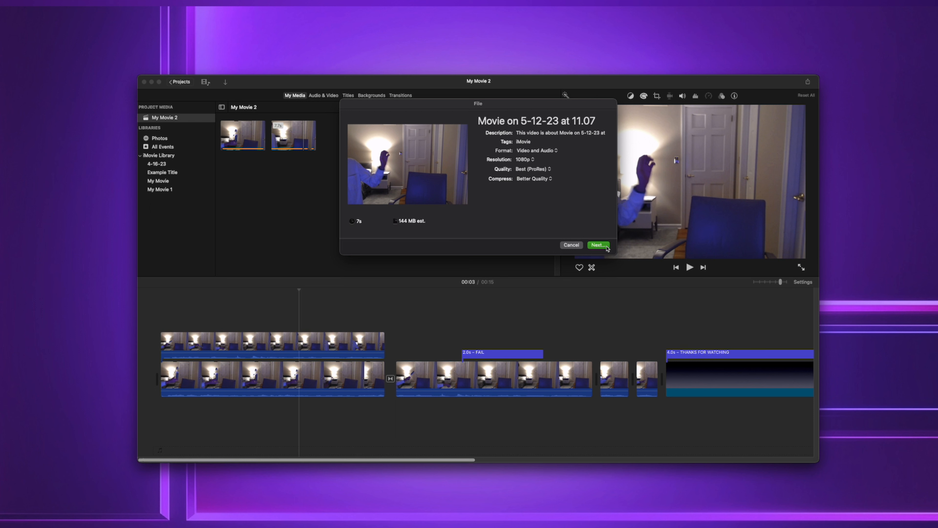
- Save the exported file to the Desktop under the name "Example"
{"action": "left_click", "coordinate": [599, 245]}
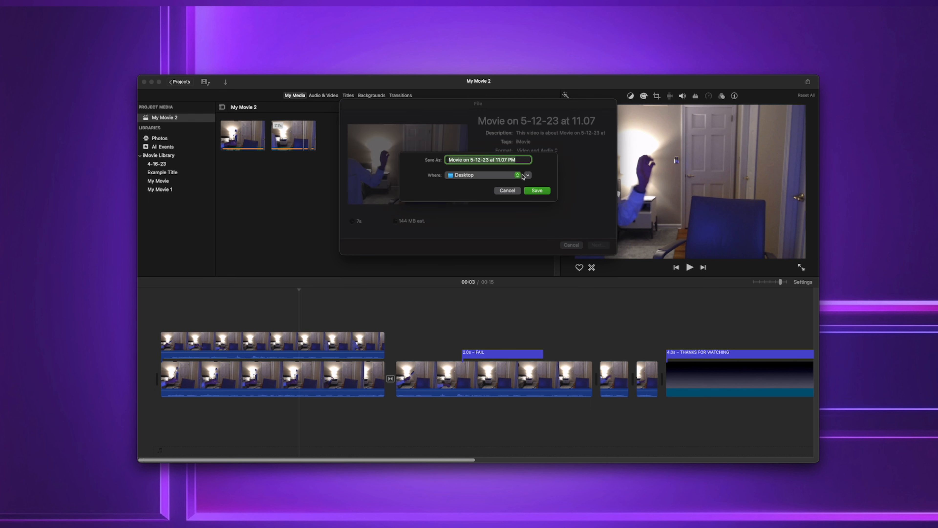
{"action": "key", "text": "BackSpace"}
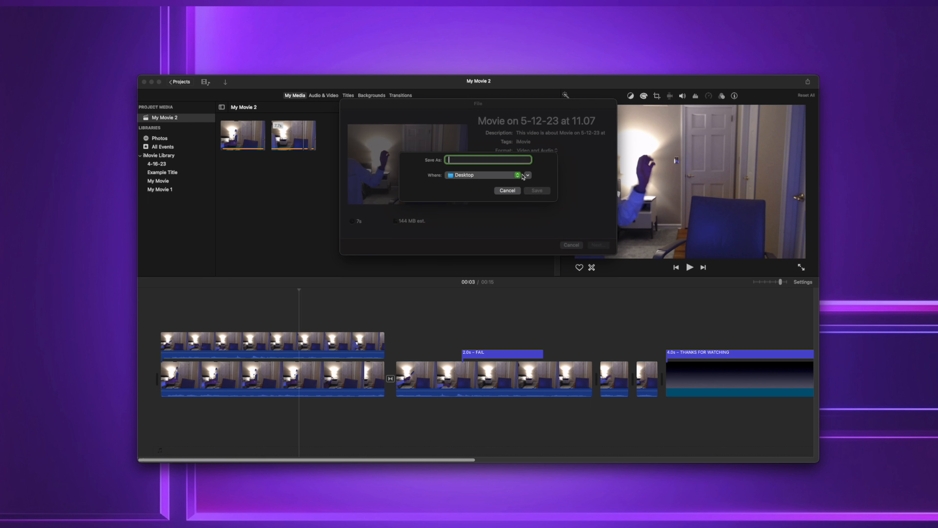
{"action": "type", "text": "Example"}
{"action": "left_click", "coordinate": [487, 180]}
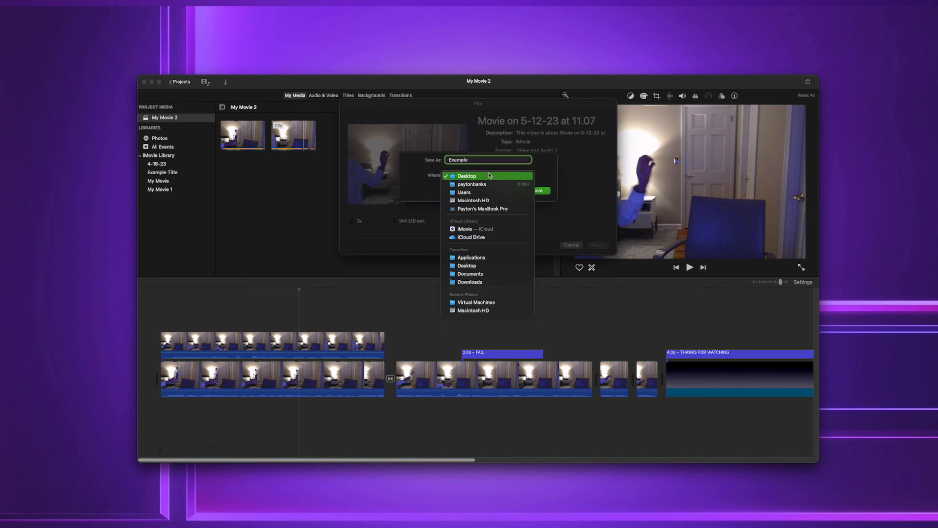
{"action": "left_click", "coordinate": [544, 169]}
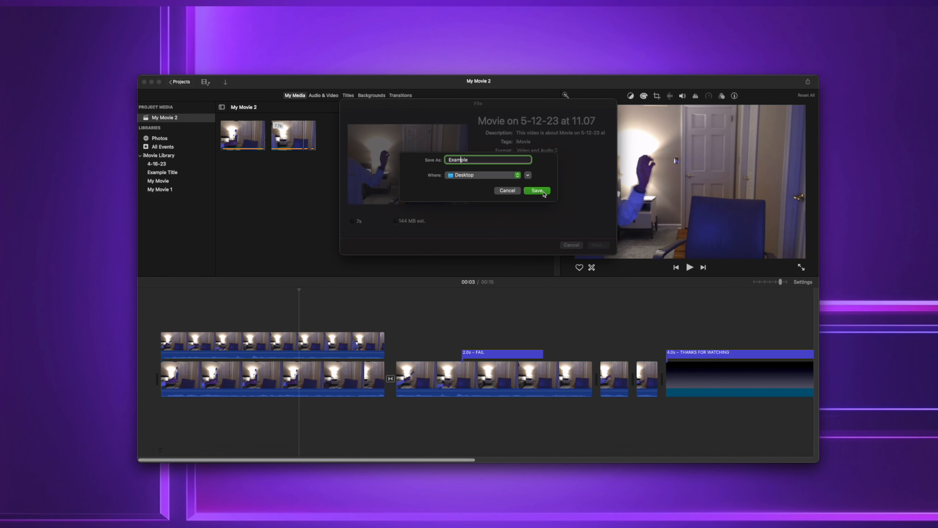
{"action": "left_click", "coordinate": [537, 190]}
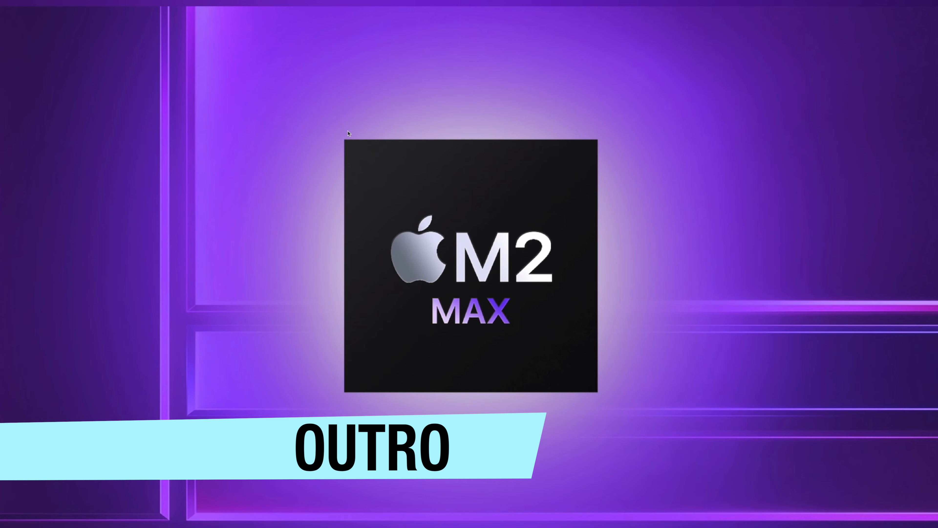
{"action": "left_click_drag", "start_coordinate": [340, 137], "coordinate": [600, 396]}
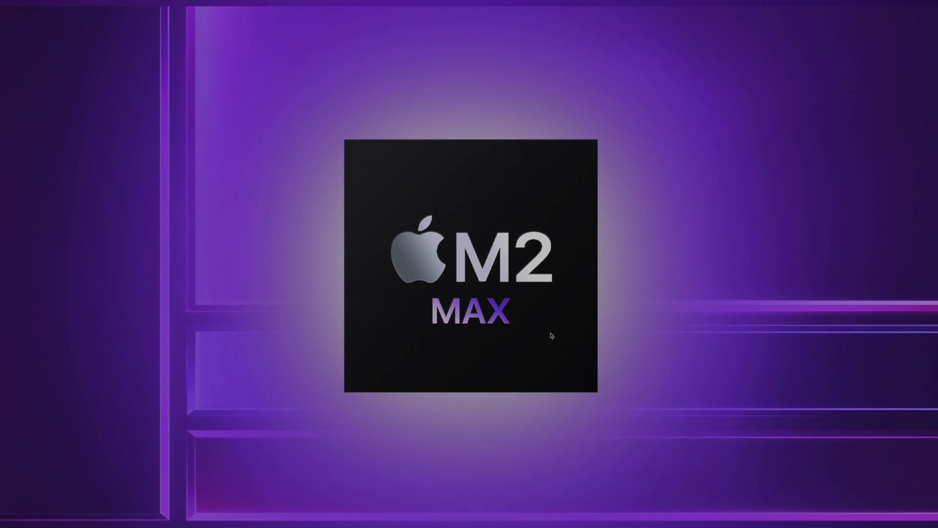